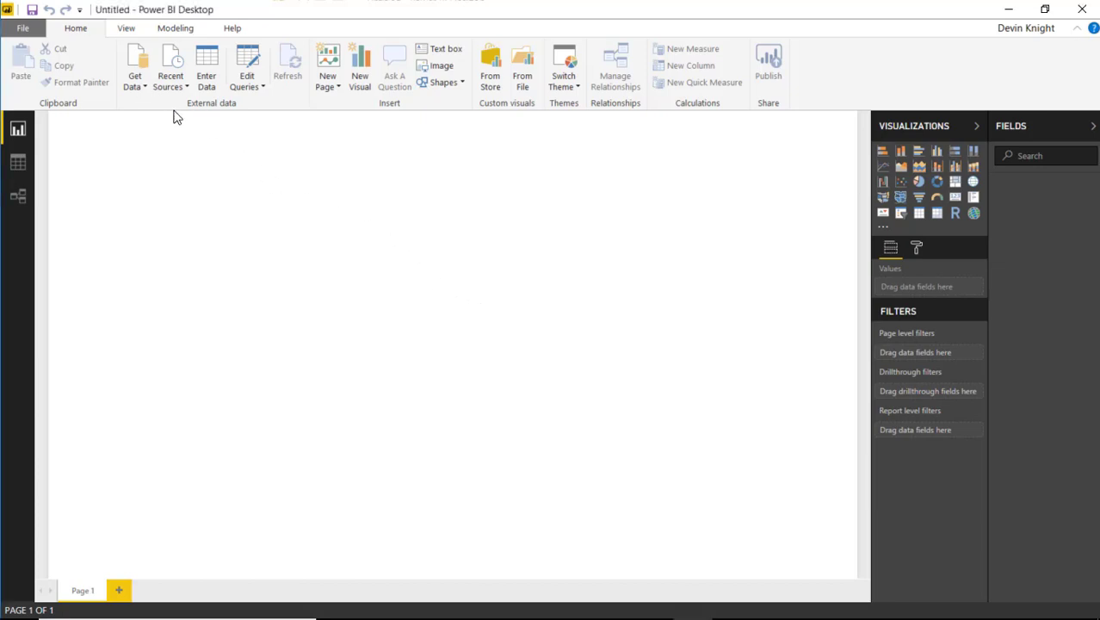
Load the Product Sales table from the Excel workbook Sales By Product.xlsx
click(138, 87)
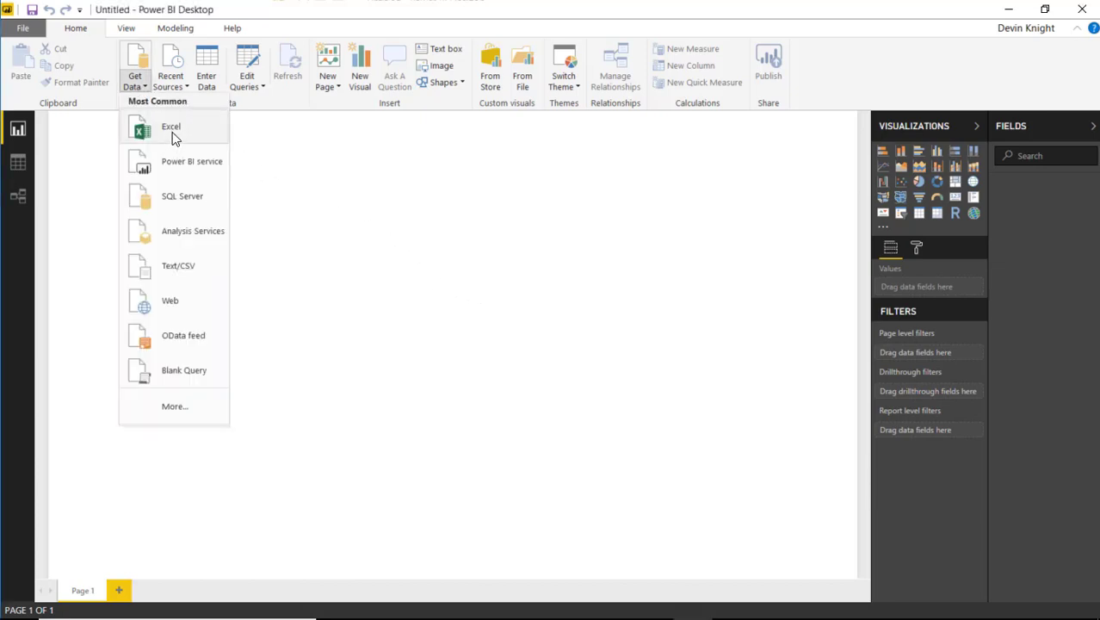
click(175, 136)
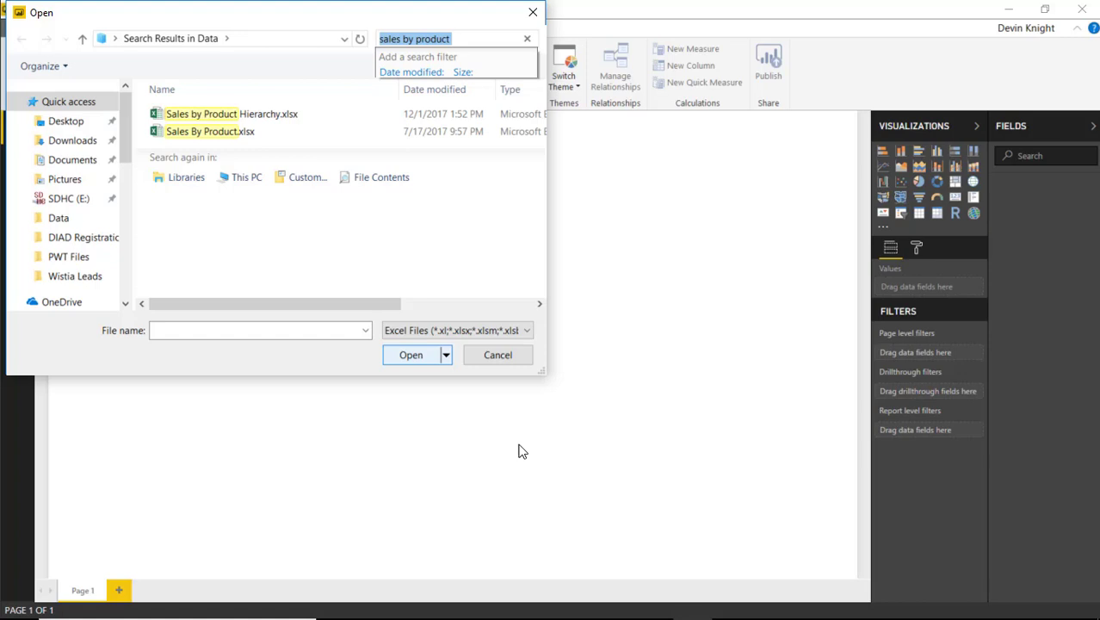
click(316, 330)
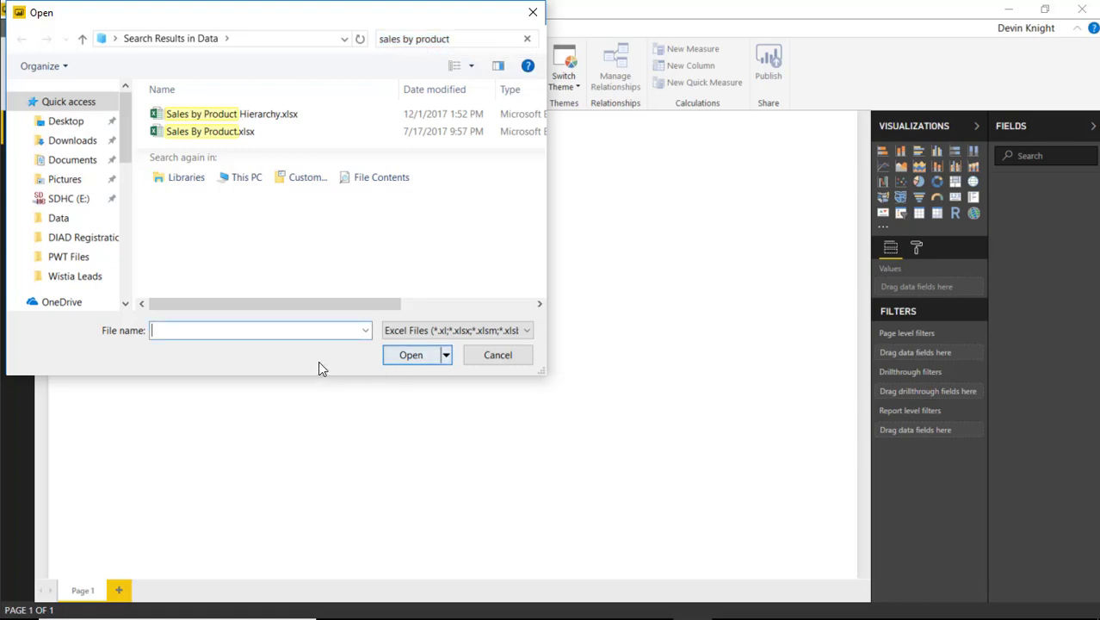
click(245, 131)
click(412, 355)
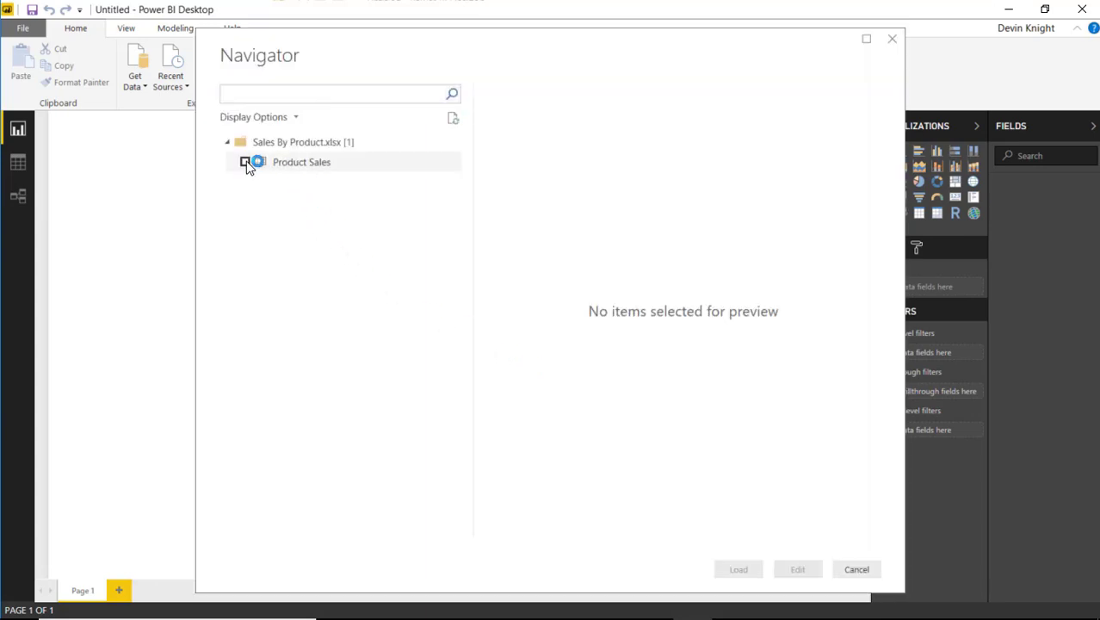
click(245, 162)
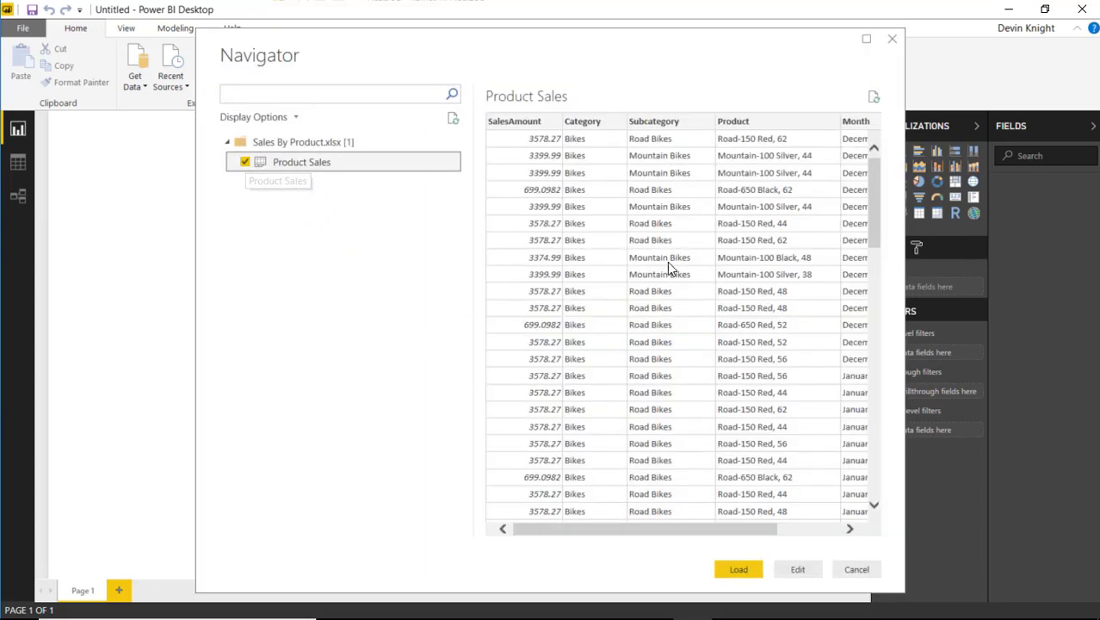
click(736, 571)
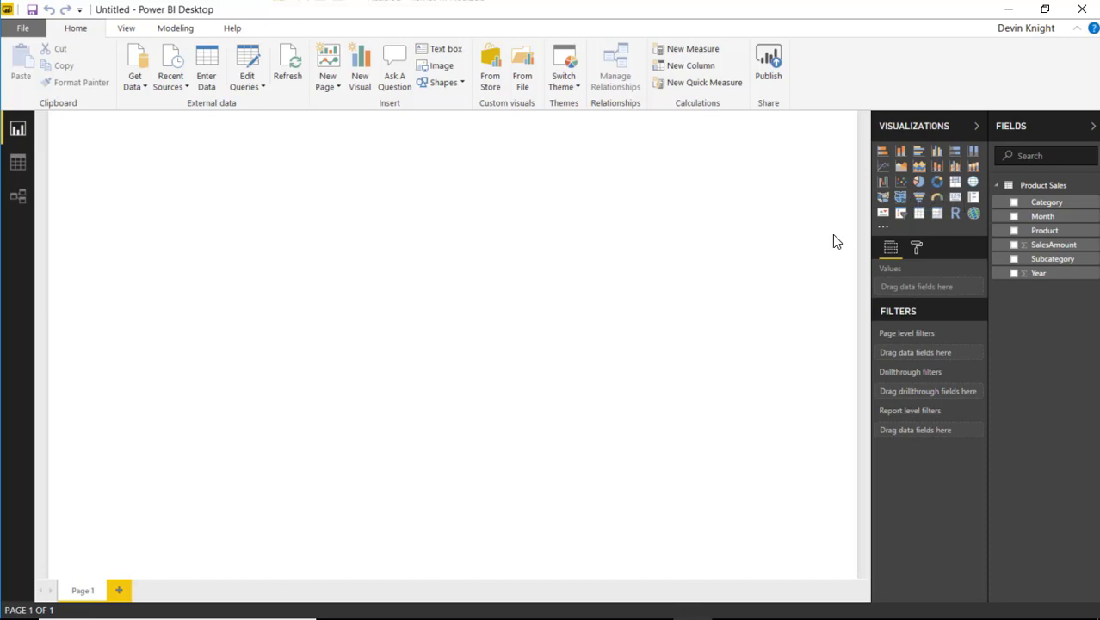
Add a line chart of SalesAmount by Year and stretch it across the page's upper right
click(883, 169)
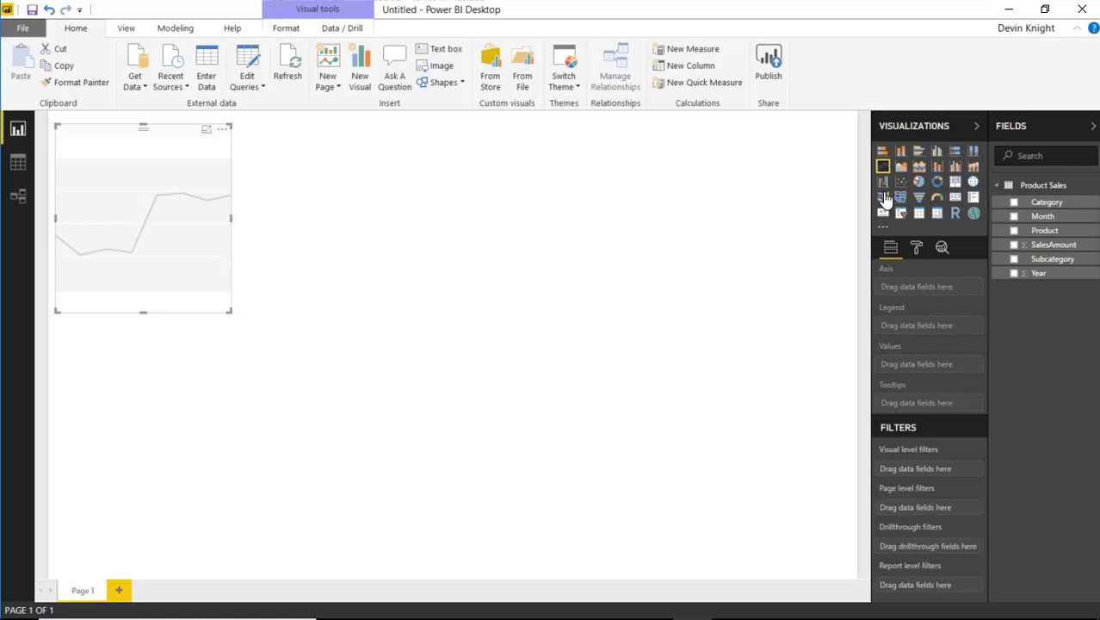
click(1014, 245)
drag(1038, 273, 938, 288)
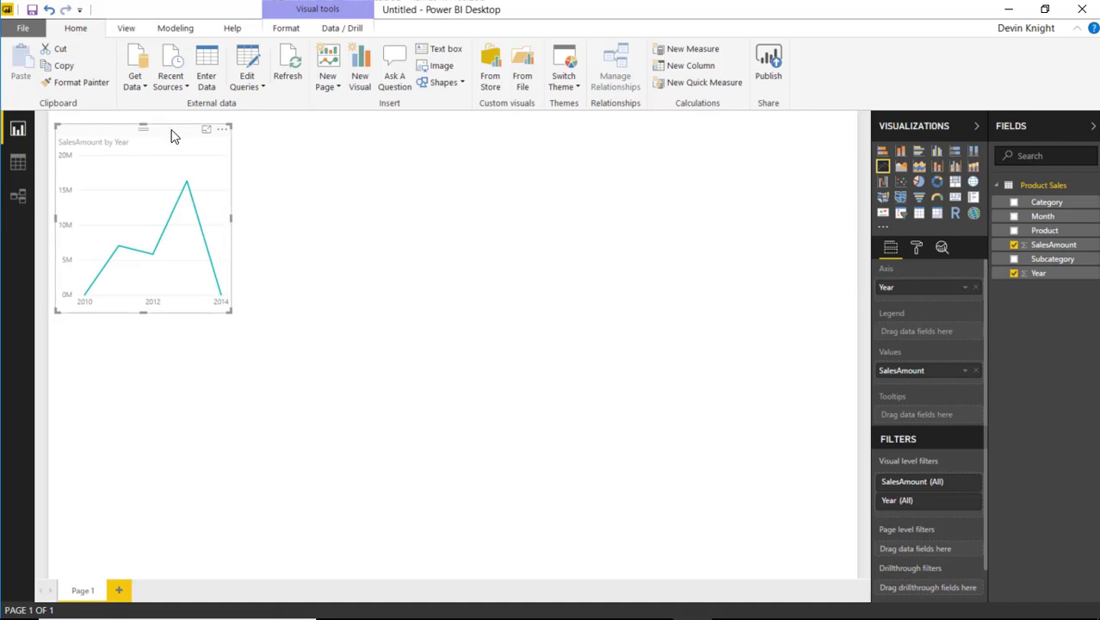
mouse_move(172, 135)
mouse_down()
mouse_move(513, 149)
mouse_move(791, 123)
mouse_up()
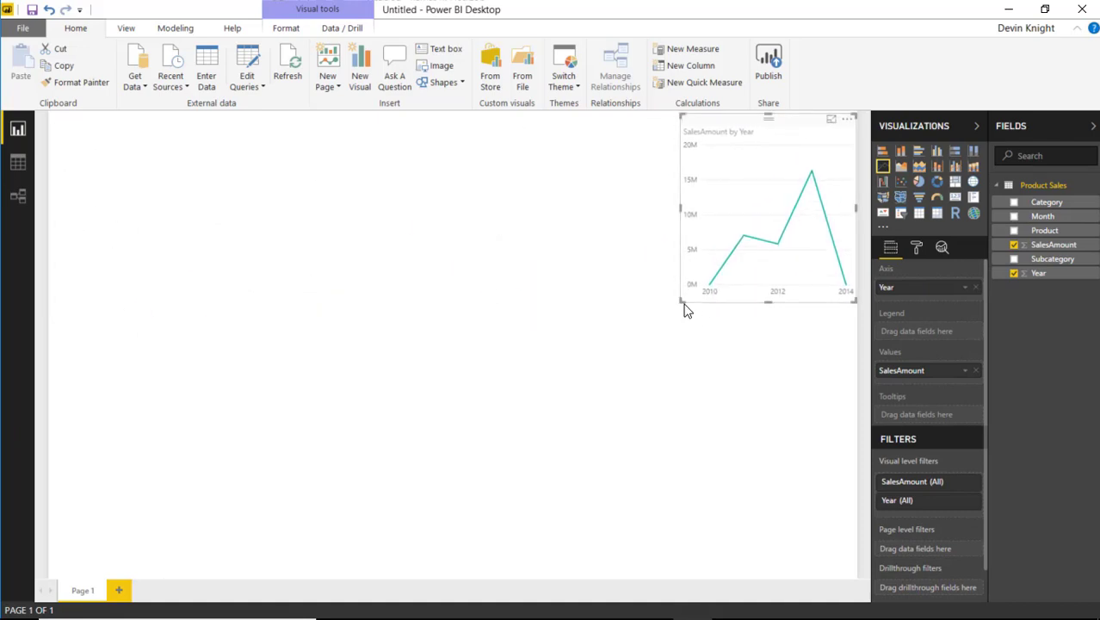
drag(688, 304, 624, 313)
mouse_move(542, 338)
mouse_down()
mouse_move(380, 388)
mouse_move(319, 381)
mouse_move(331, 342)
mouse_up()
click(419, 438)
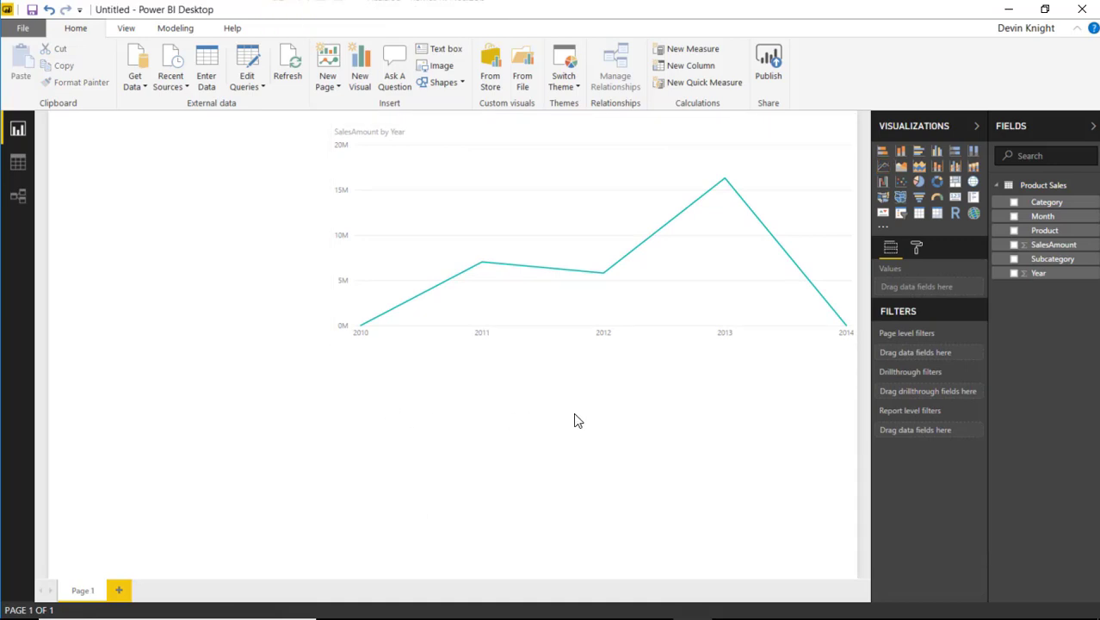
Add a column chart of SalesAmount by Subcategory, widened beneath the line chart
click(901, 150)
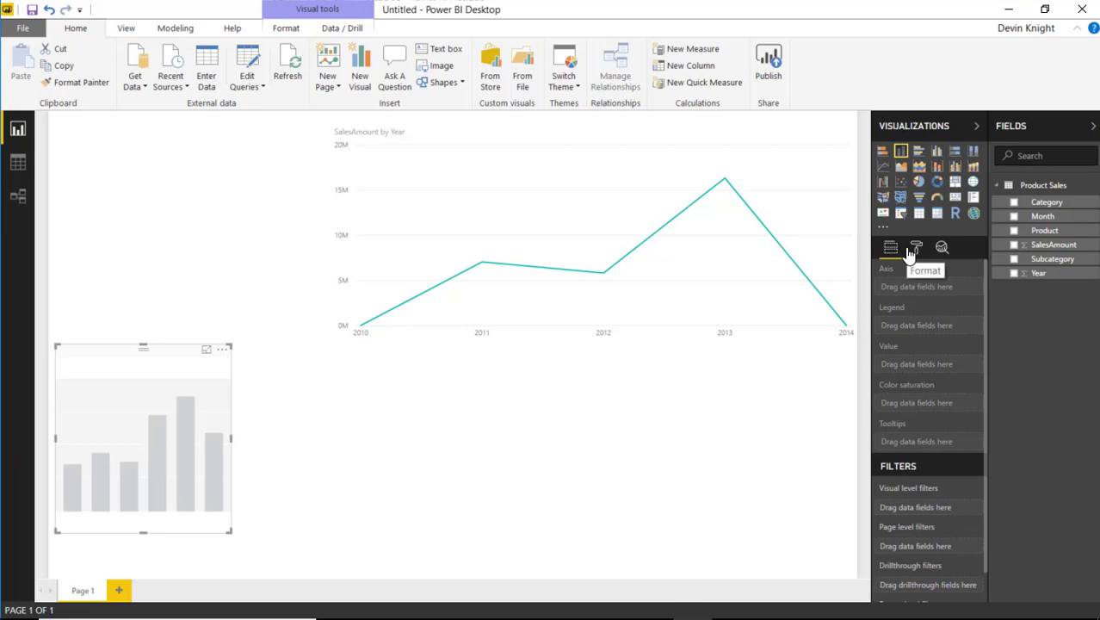
click(1013, 259)
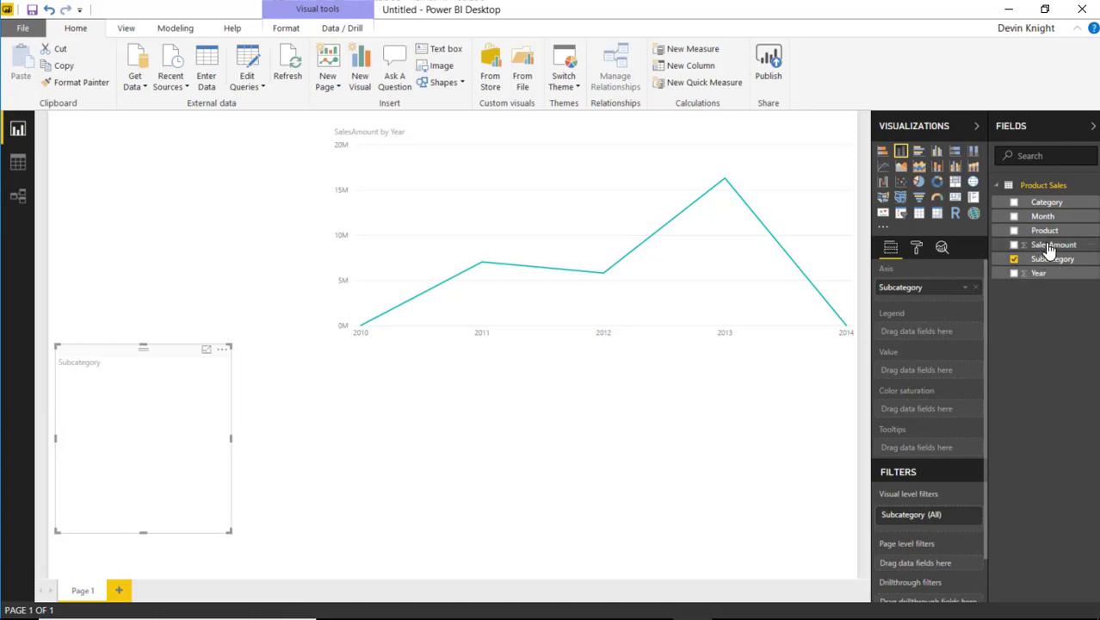
drag(1040, 251, 930, 372)
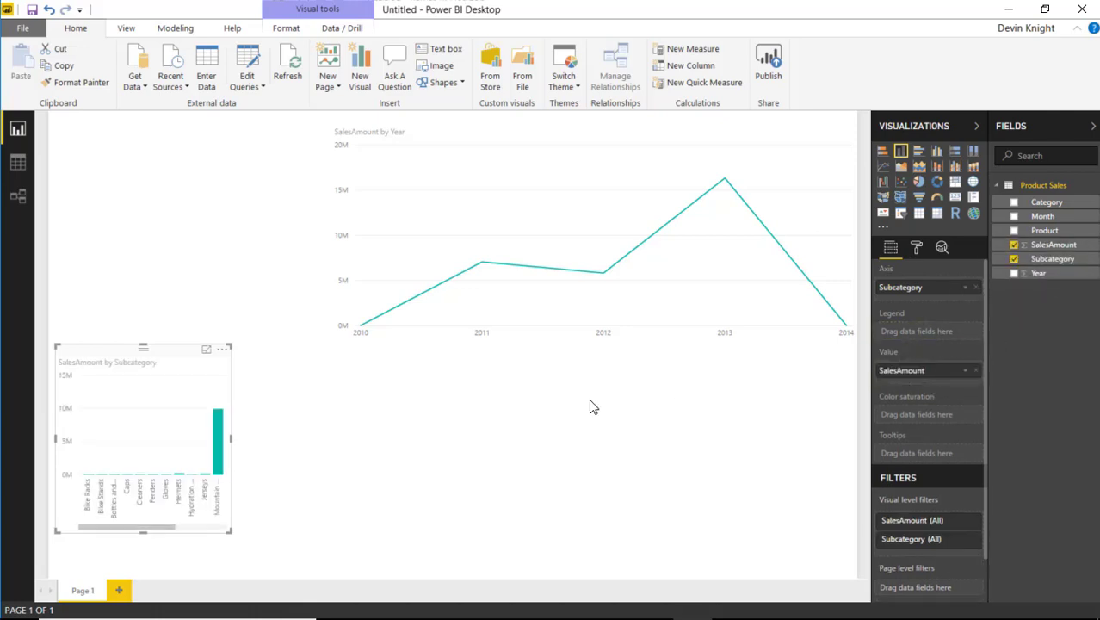
drag(211, 351, 836, 343)
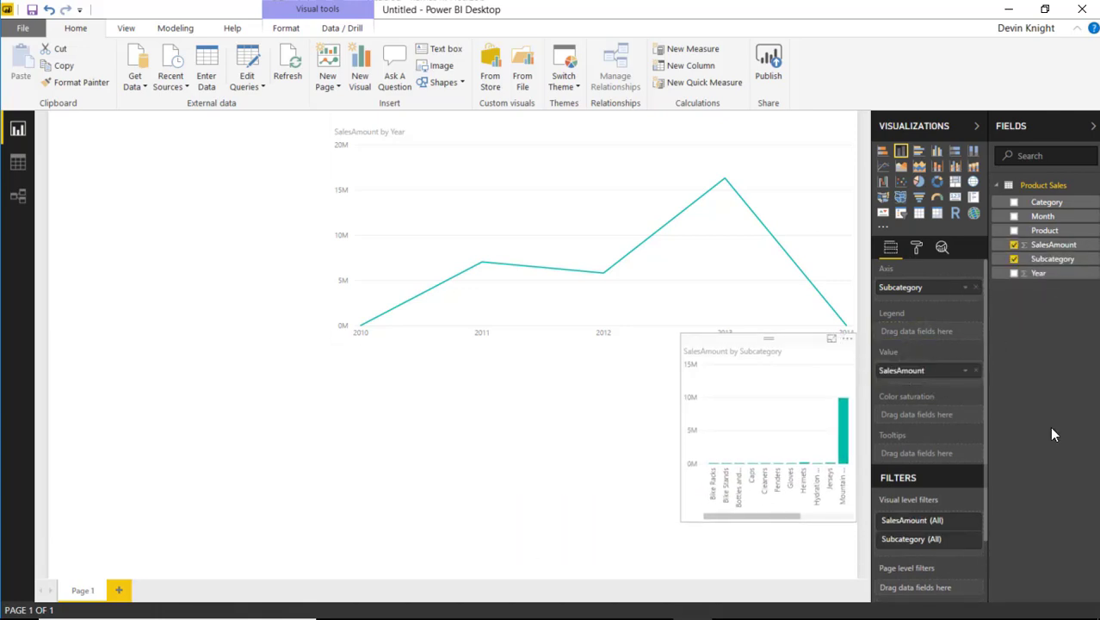
drag(681, 521, 333, 571)
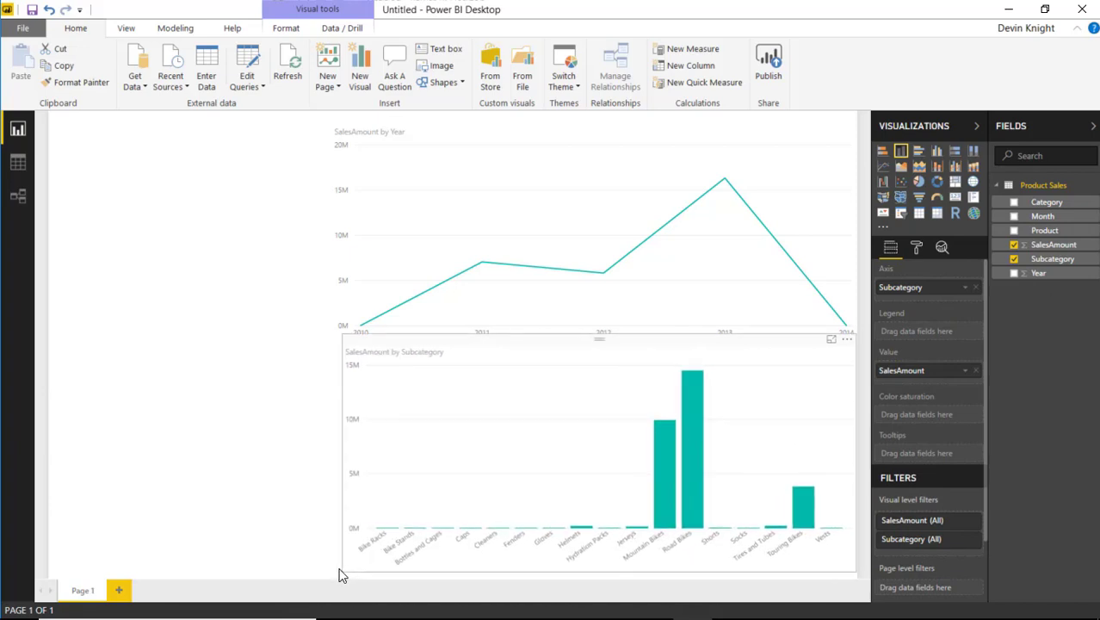
click(233, 400)
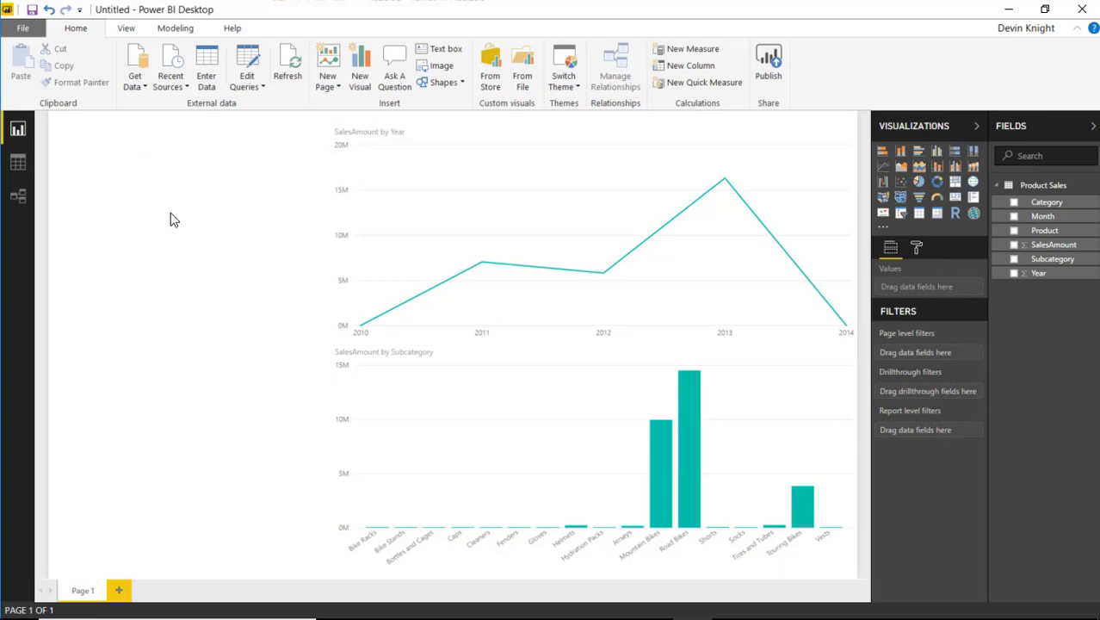
Search the custom visuals store for 'filter by list' and import Filter by List
click(489, 83)
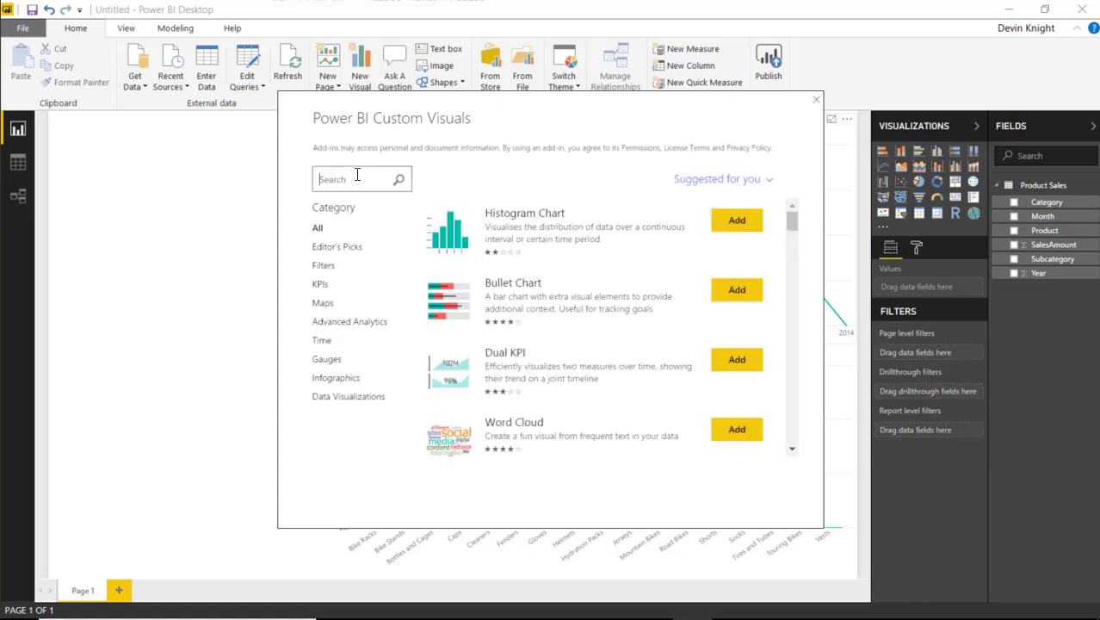
click(358, 174)
text(filter by list)
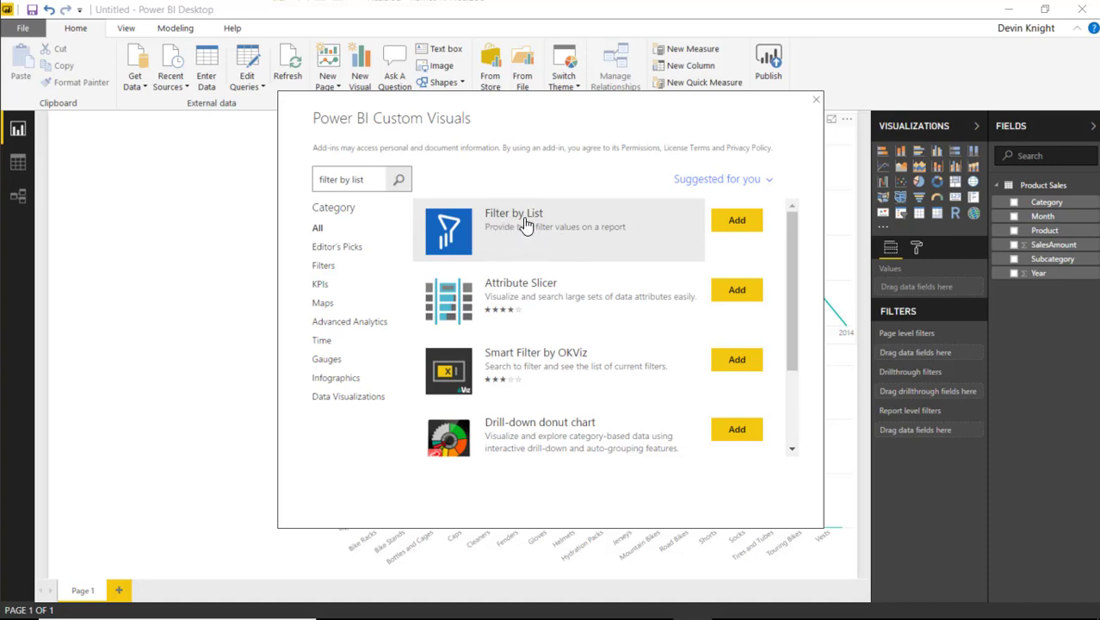
click(737, 220)
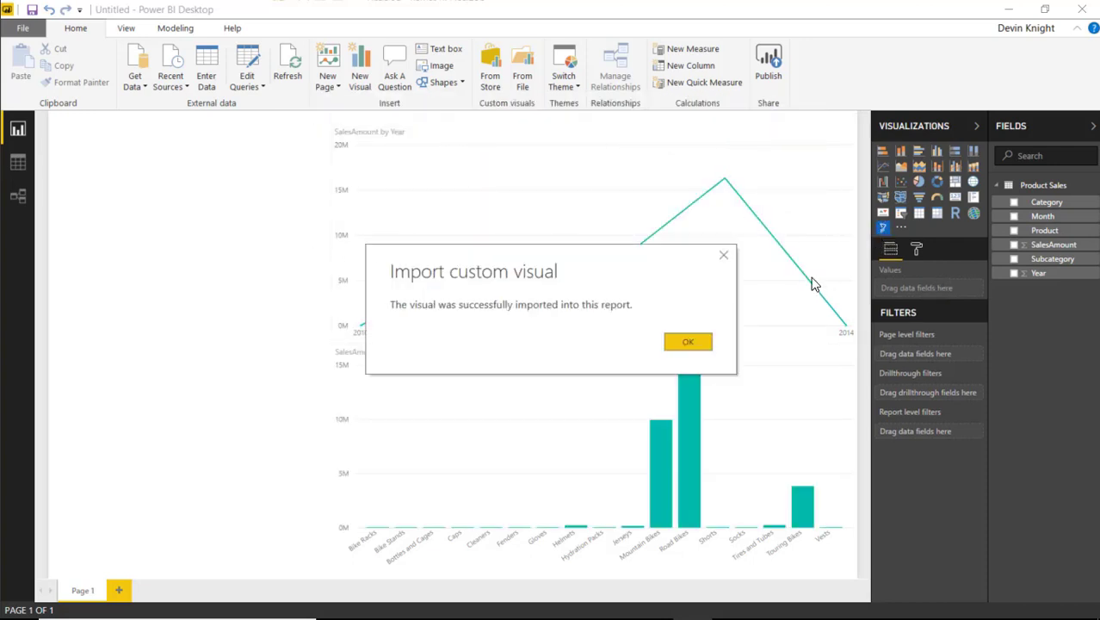
click(685, 344)
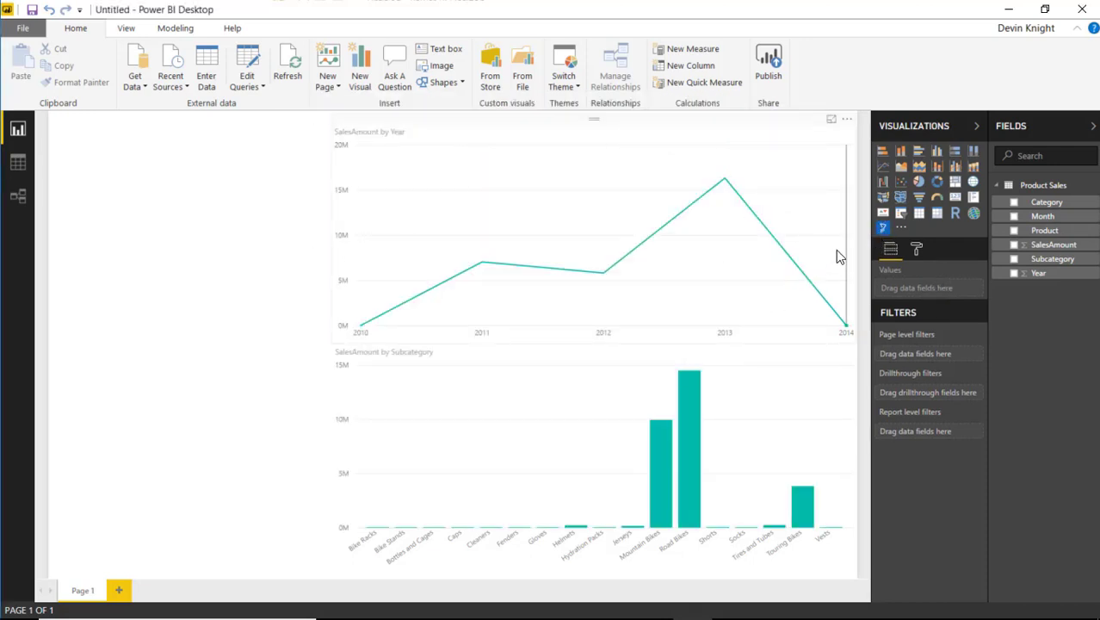
Place an enlarged Filter by List visual at the top left, filtering on Subcategory
click(883, 229)
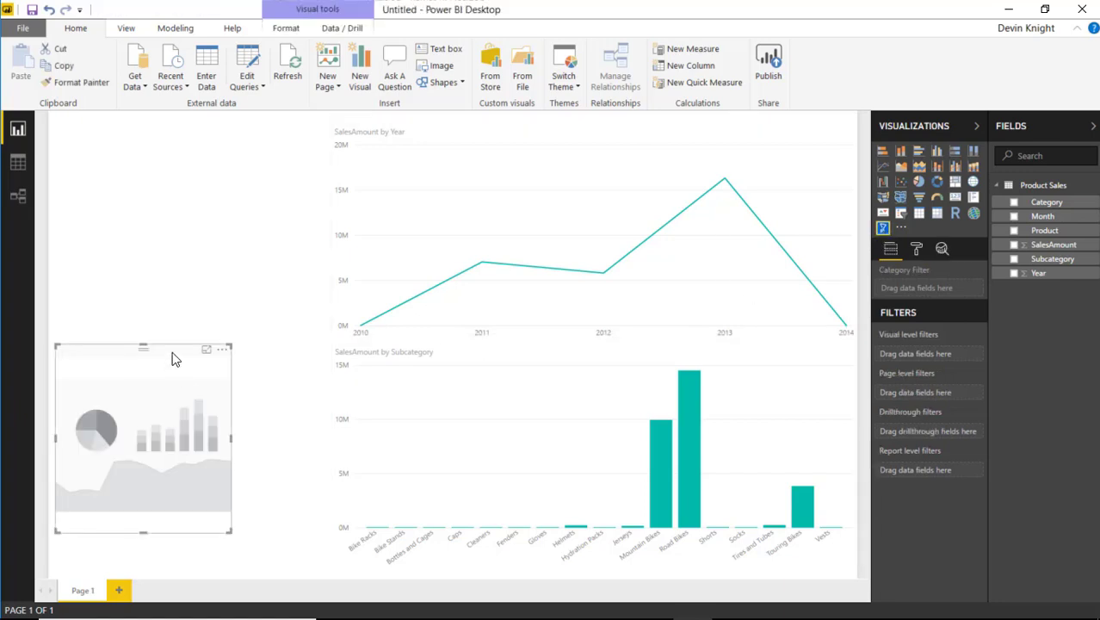
drag(177, 349, 126, 114)
drag(226, 300, 313, 358)
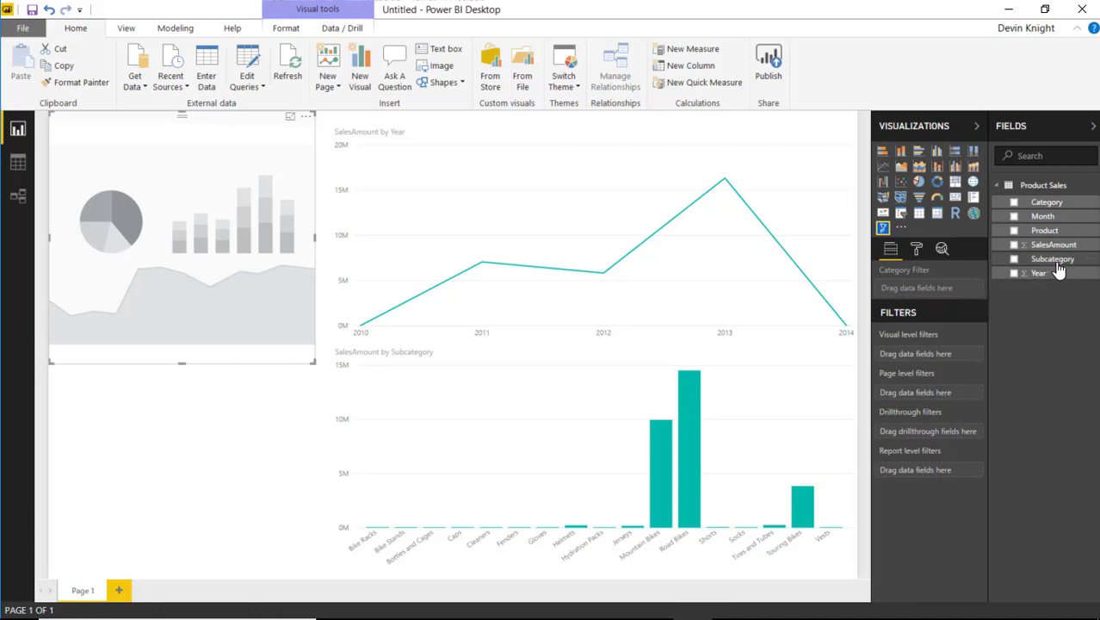
drag(1052, 258, 925, 288)
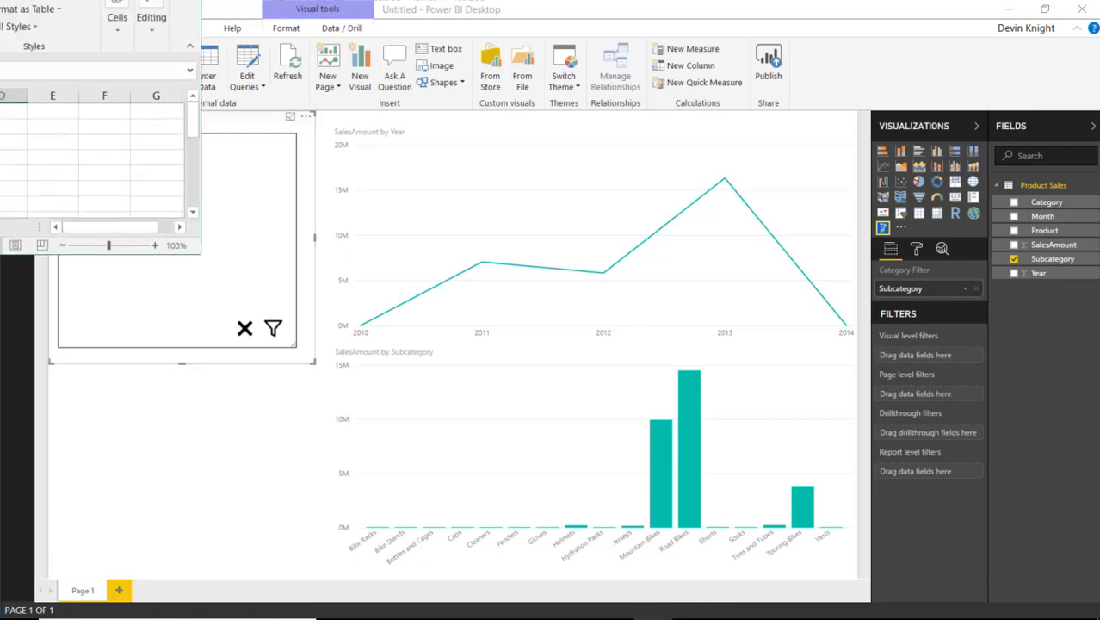
Copy the seven subcategory names in Excel cells A1:A7, then minimize the workbook
mouse_move(9, 4)
mouse_down()
mouse_move(217, 244)
mouse_move(559, 4)
mouse_up()
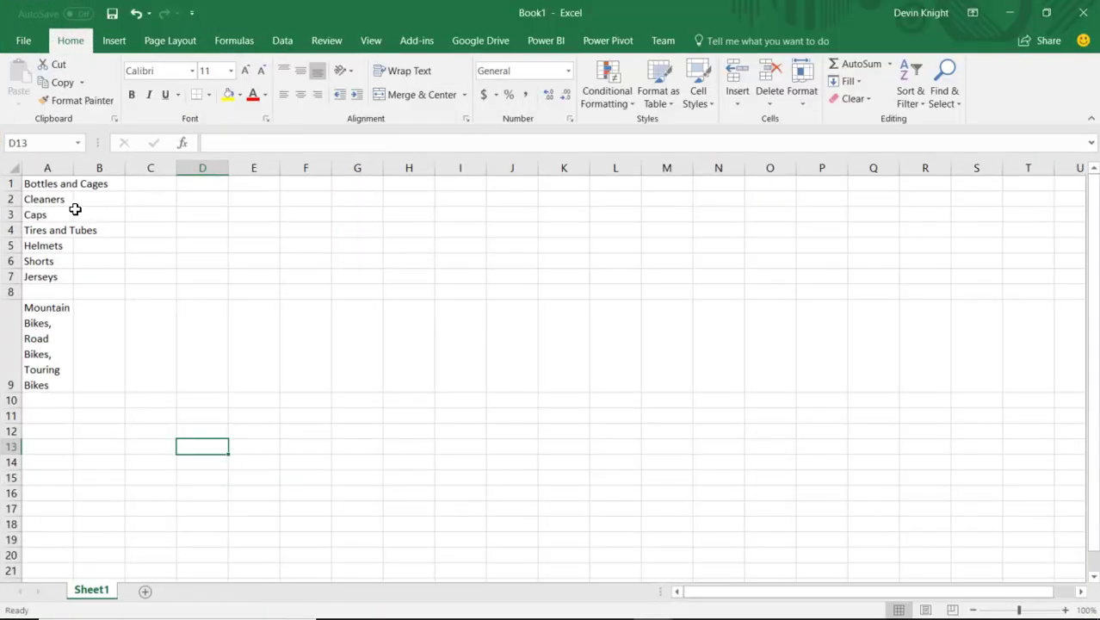
drag(47, 186, 49, 275)
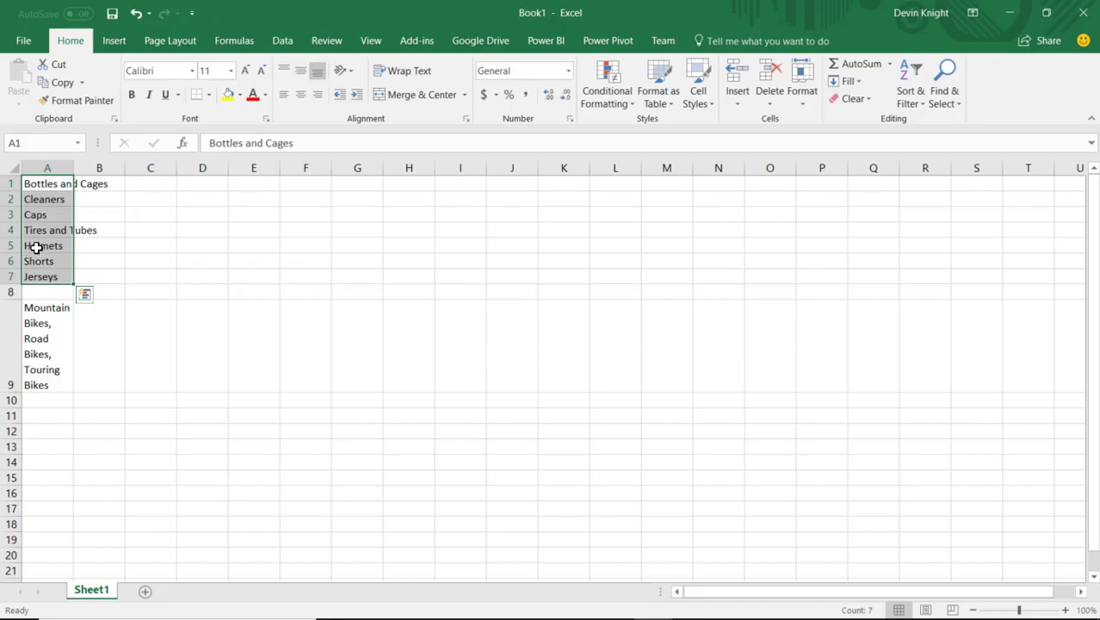
key(ctrl+q)
click(248, 217)
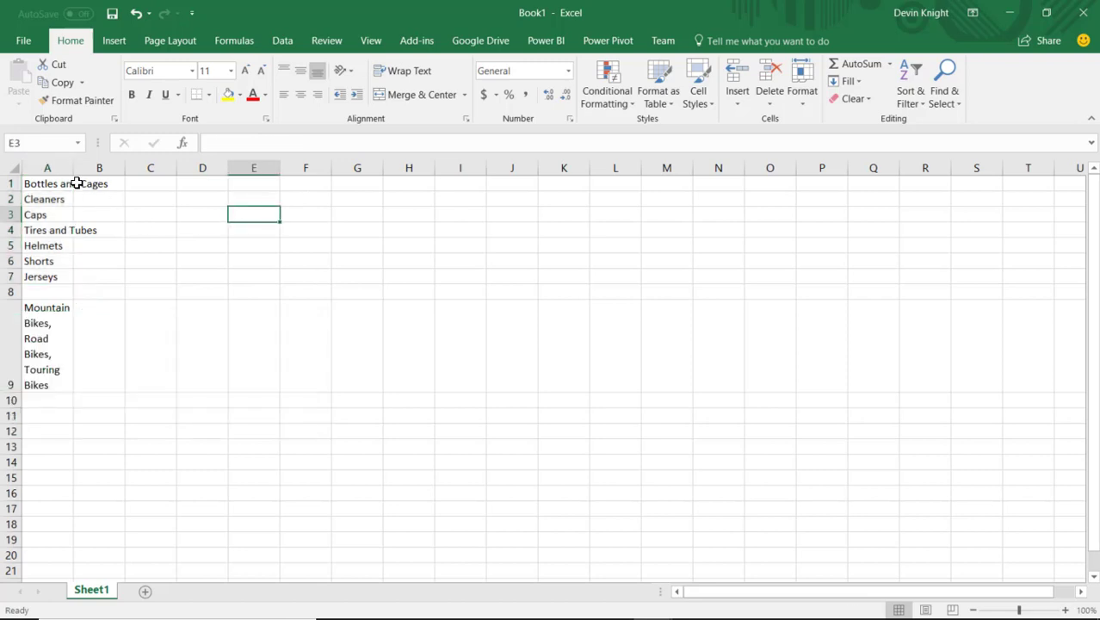
drag(54, 183, 60, 276)
key(ctrl+c)
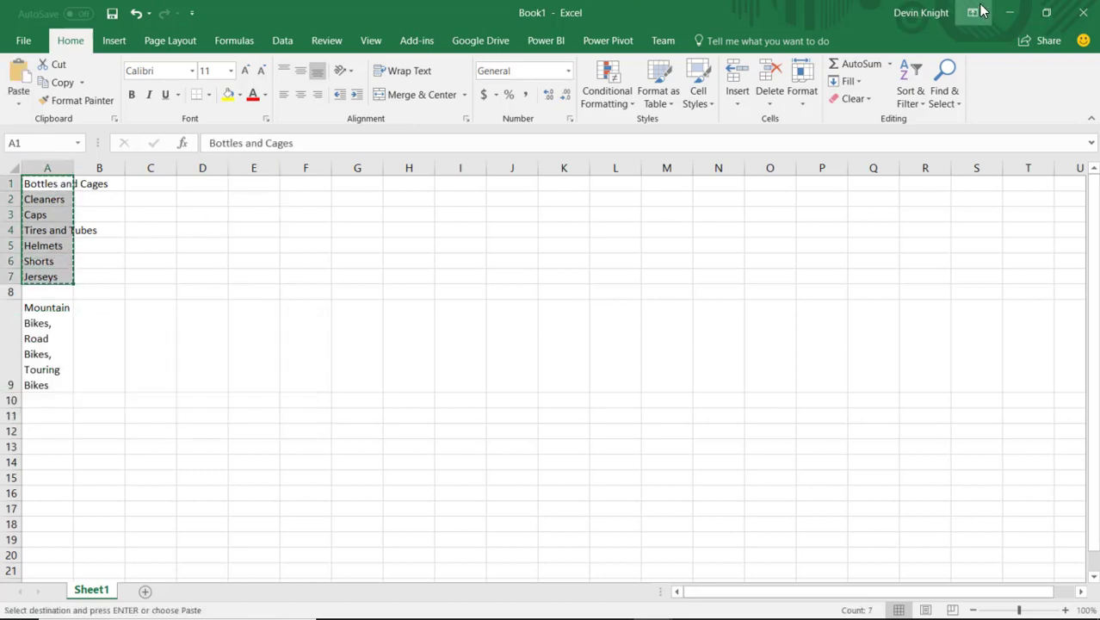
click(1009, 12)
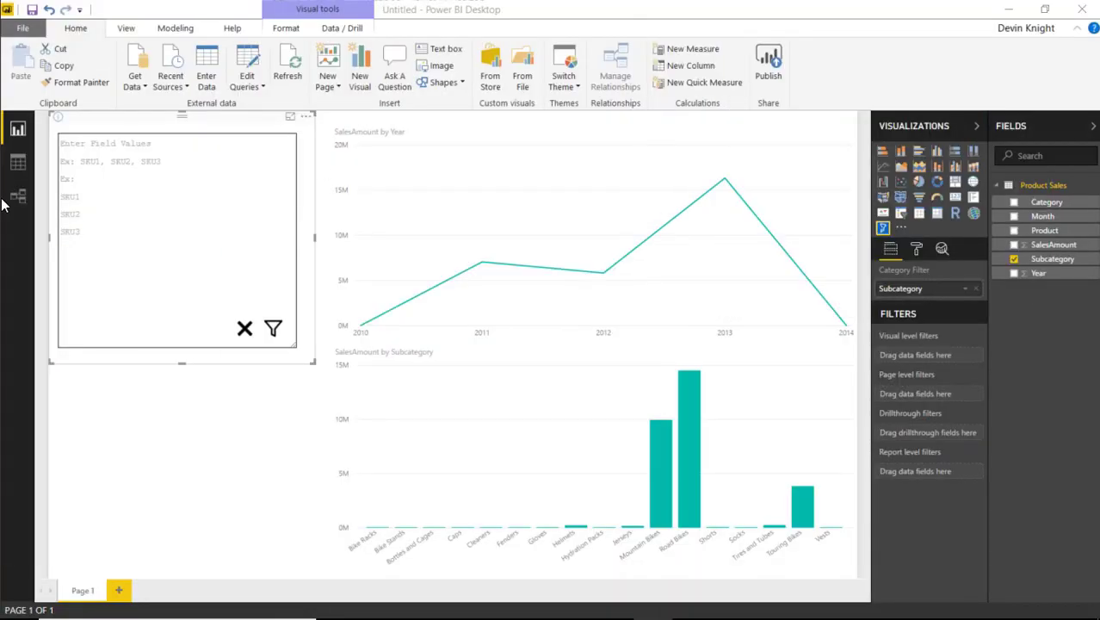
Paste the seven subcategories into the filter visual, apply it, and shrink the visual
click(159, 182)
key(ctrl+v)
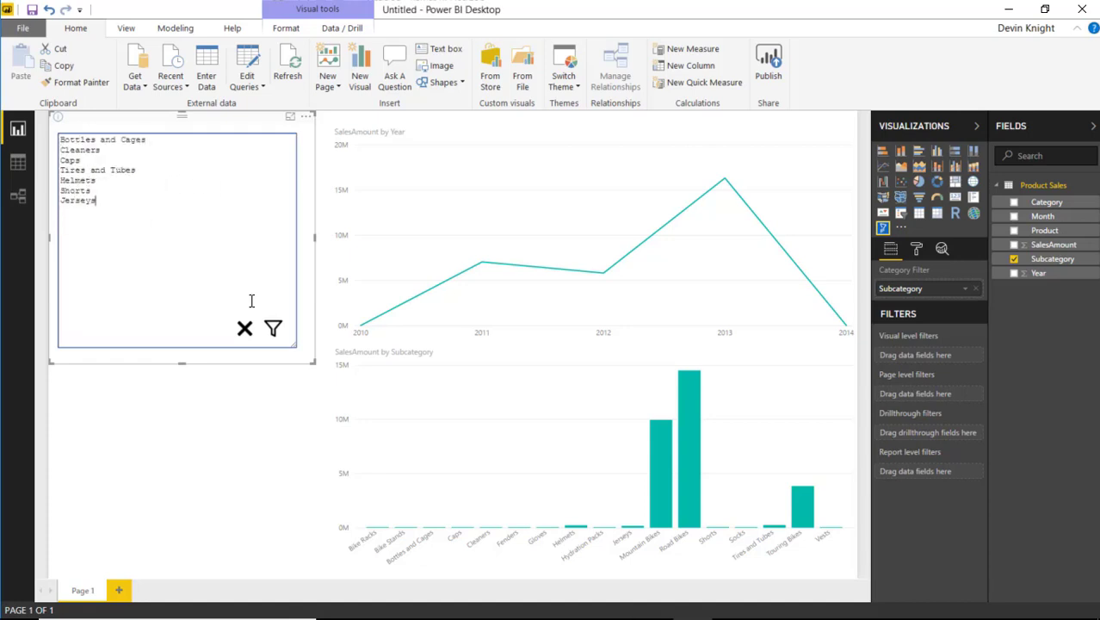
click(272, 338)
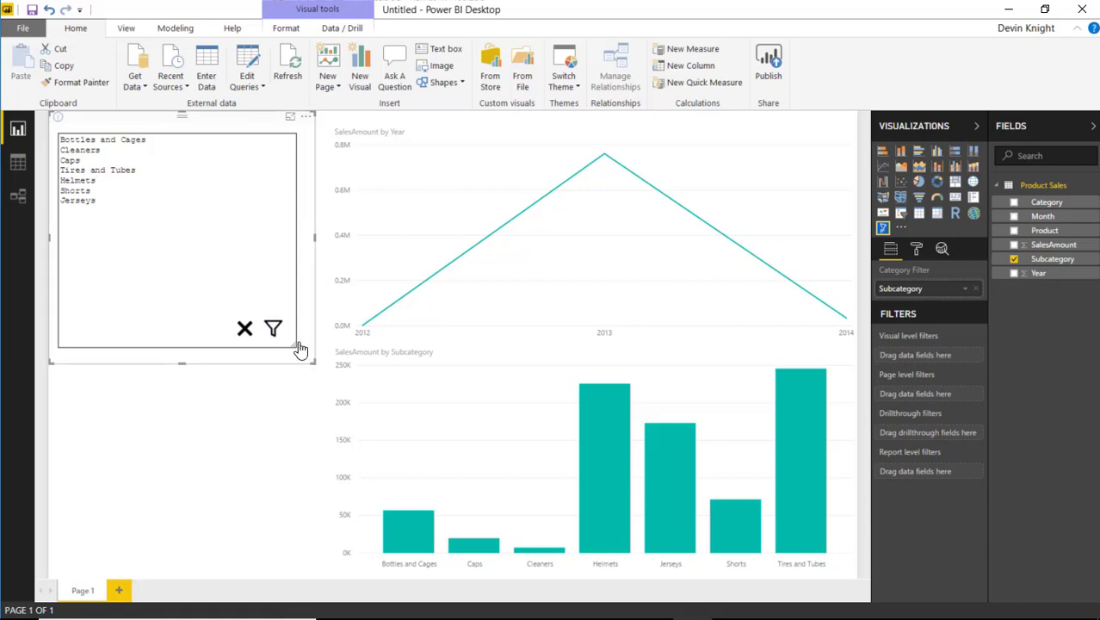
drag(311, 360, 117, 166)
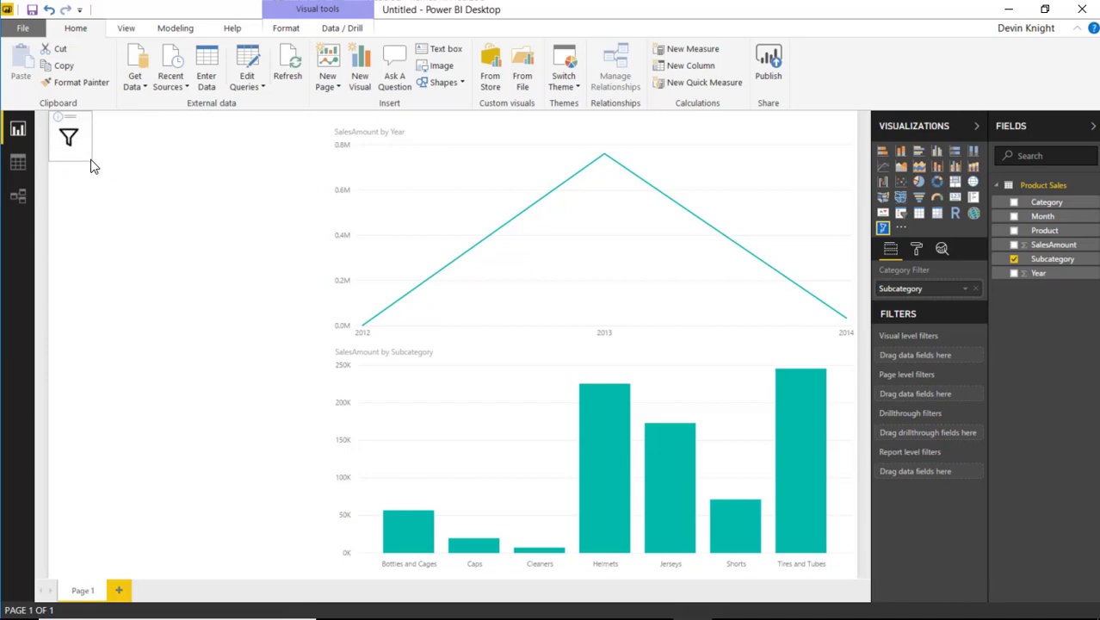
Resize the filter visual larger so its seven subcategory names are listed
click(182, 318)
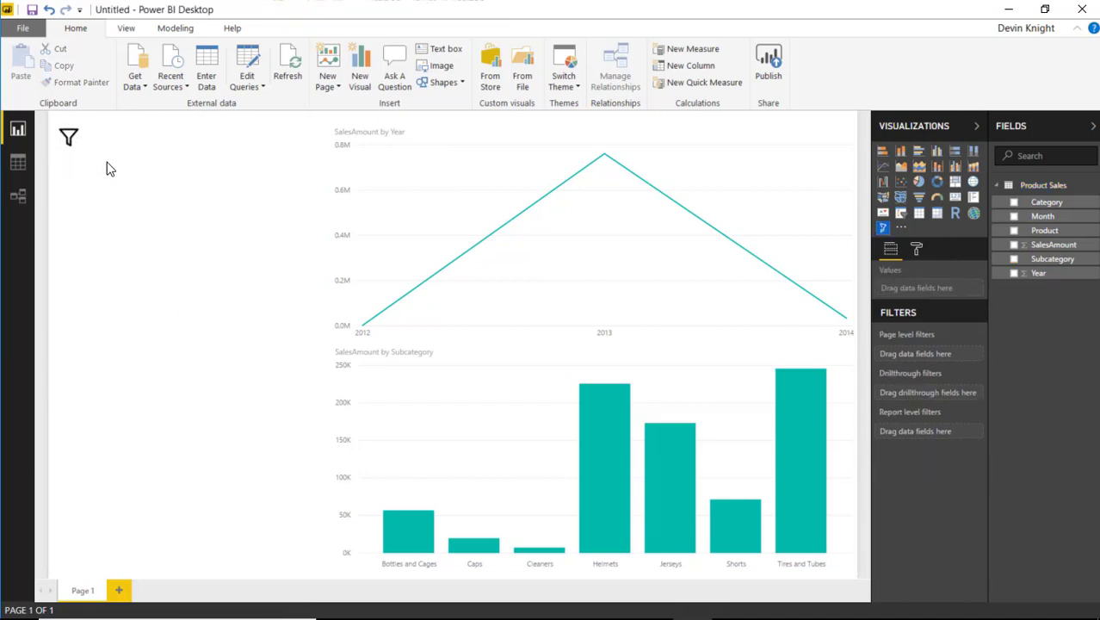
mouse_move(69, 139)
click(86, 159)
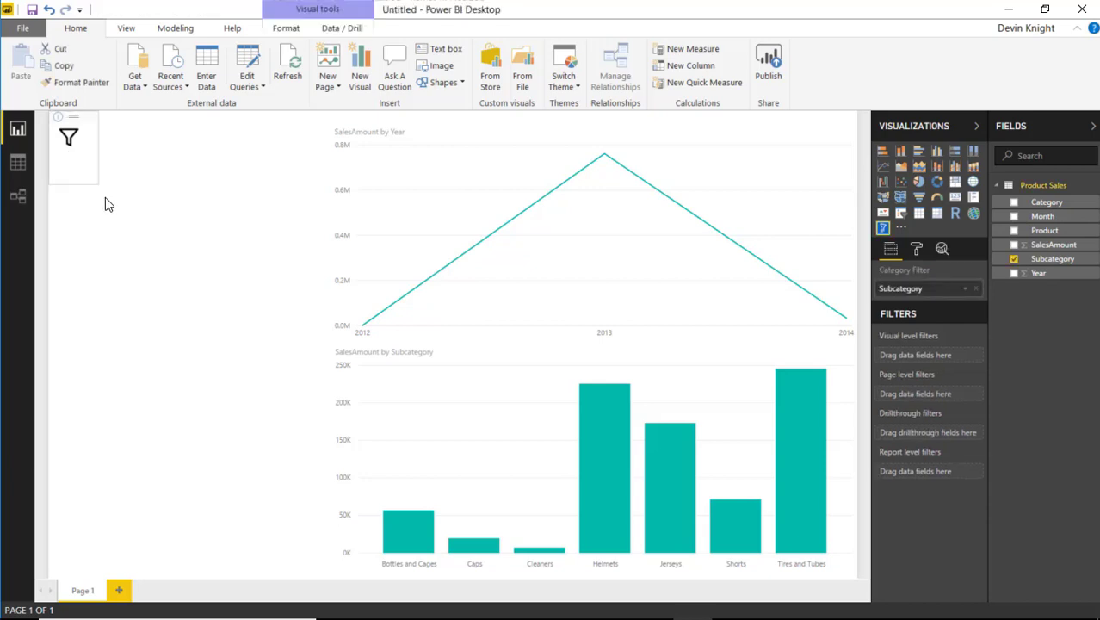
mouse_move(87, 160)
mouse_down()
mouse_move(259, 323)
mouse_move(182, 222)
mouse_up()
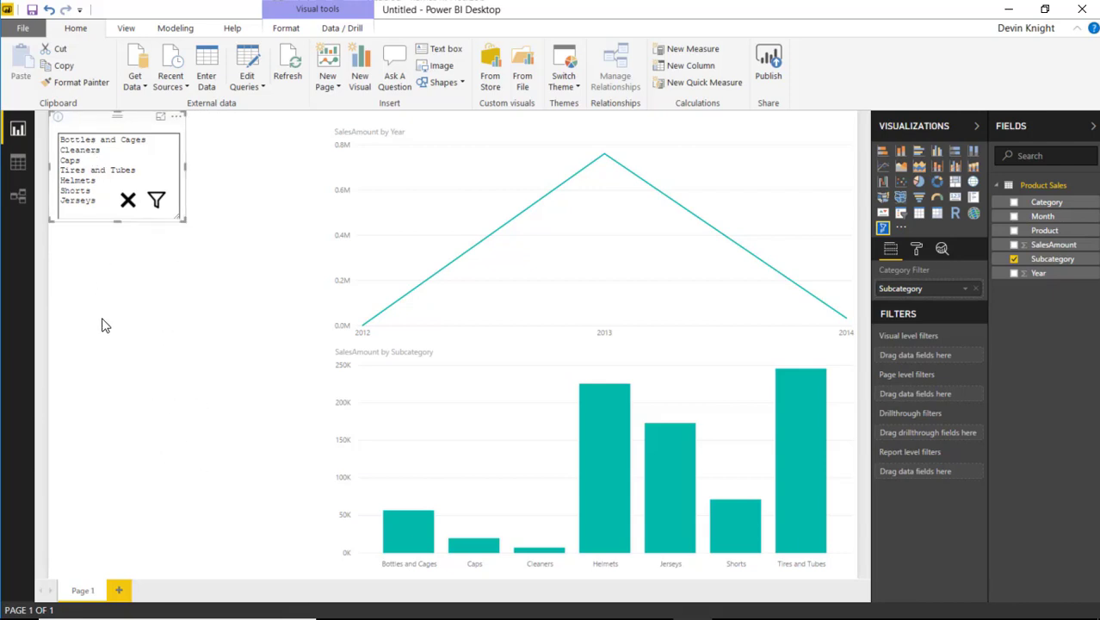
mouse_move(183, 221)
mouse_down()
mouse_move(98, 190)
mouse_move(284, 339)
mouse_up()
click(287, 351)
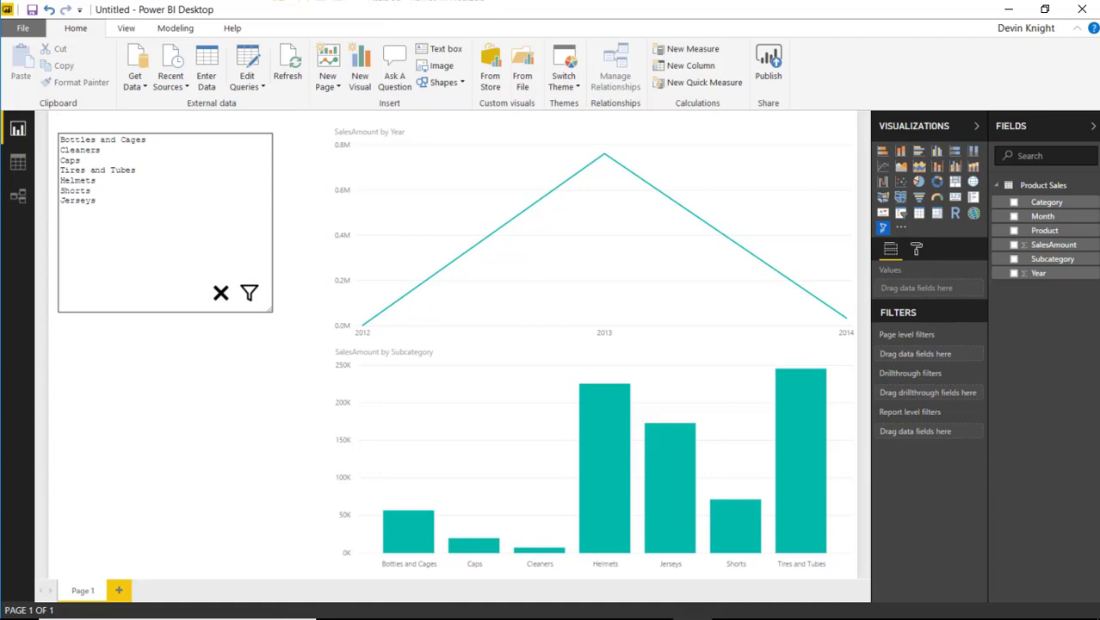
Restore Excel and copy cell A9's list Mountain Bikes, Road Bikes, Touring Bikes
drag(26, 293, 517, 4)
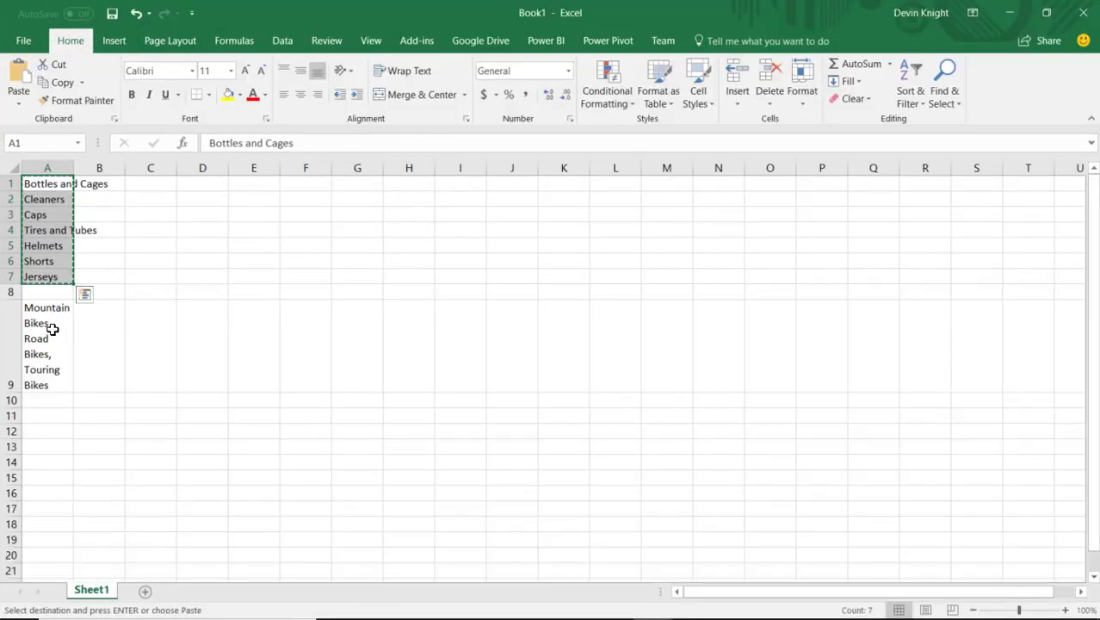
click(45, 343)
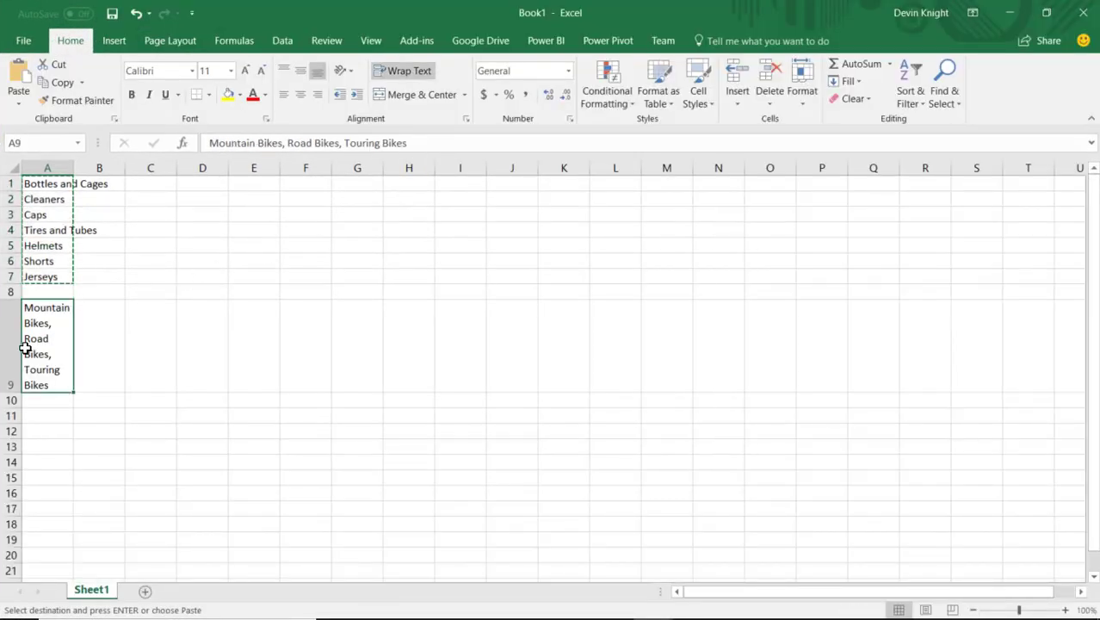
key(ctrl+c)
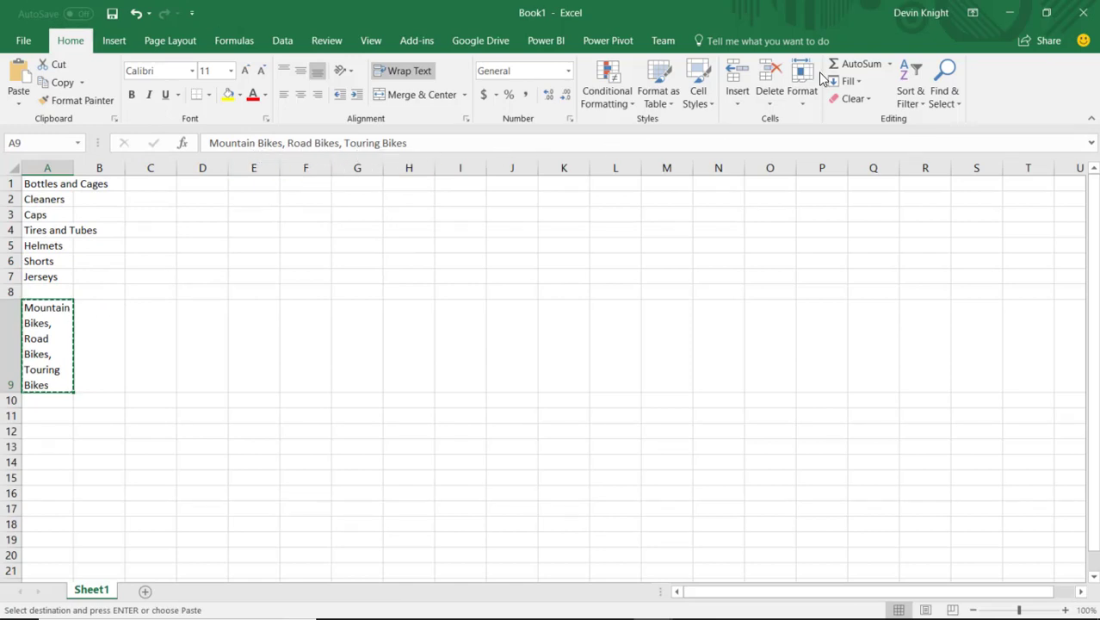
Replace the filter's list with Mountain Bikes, Road Bikes, Touring Bikes and show its format options
click(1009, 12)
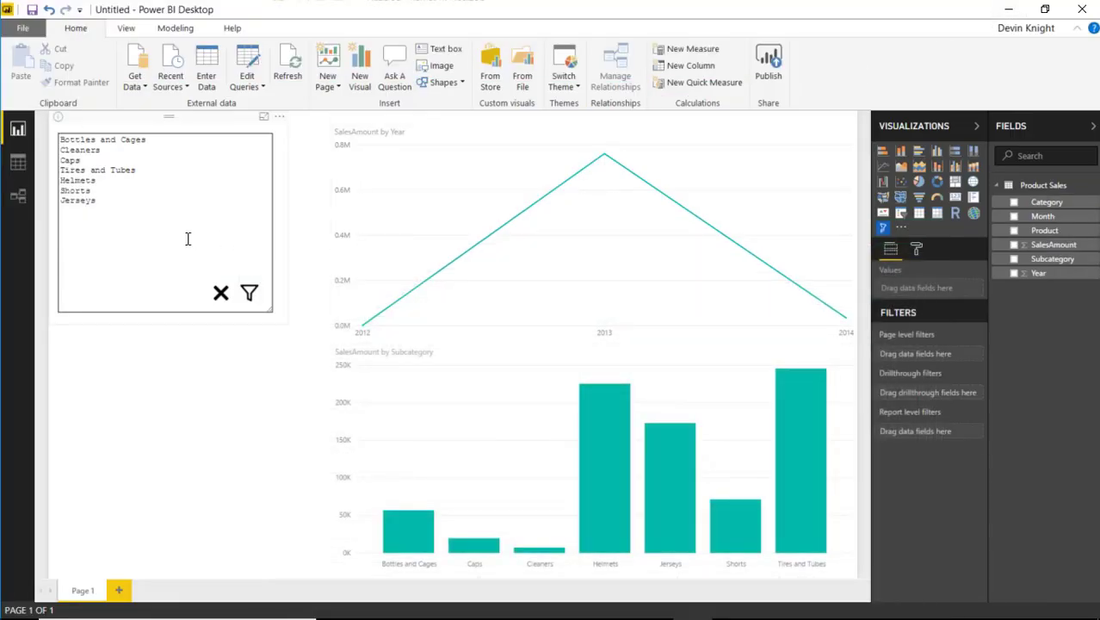
key(ctrl+a)
key(ctrl+v)
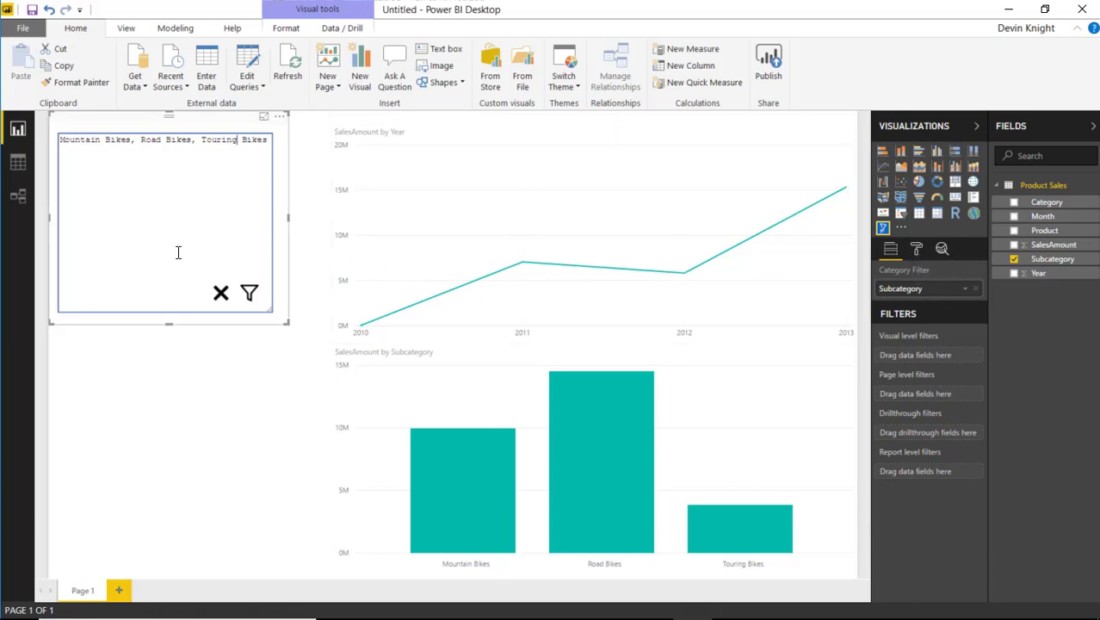
click(916, 248)
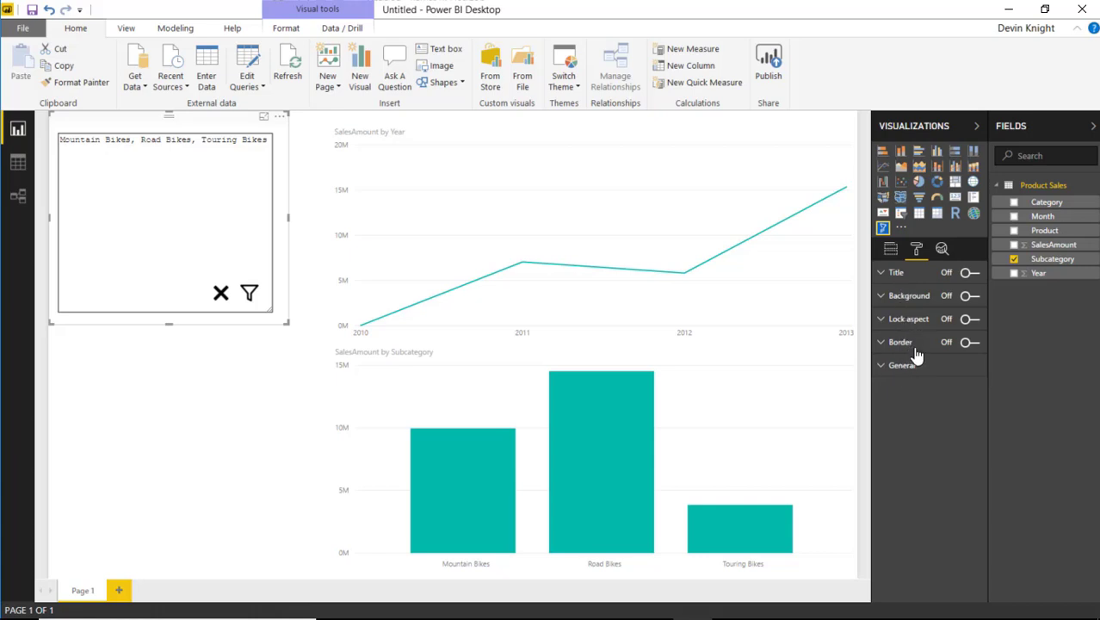
Try the filter visual's Border and Title toggles, leaving both off, then return to its Subcategory field settings
click(969, 343)
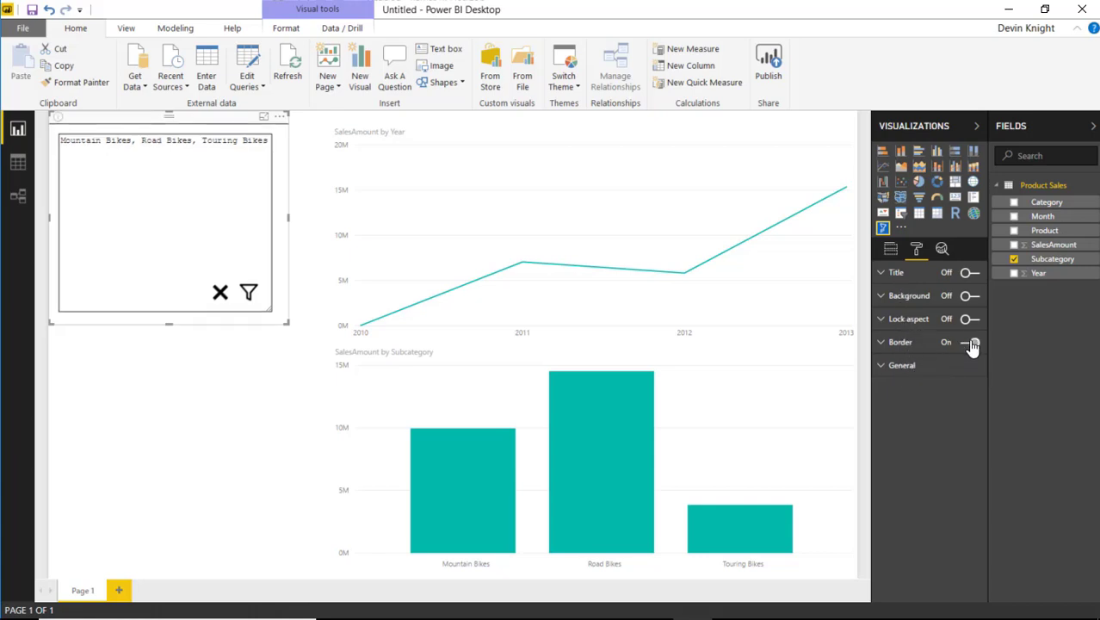
click(969, 343)
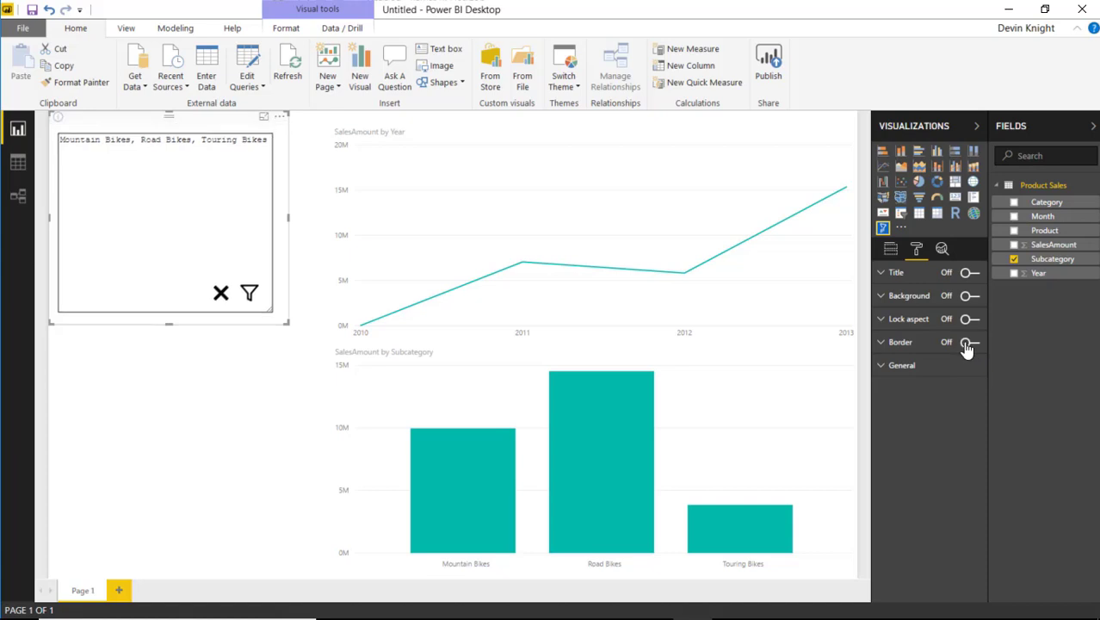
click(969, 272)
click(969, 272)
click(891, 249)
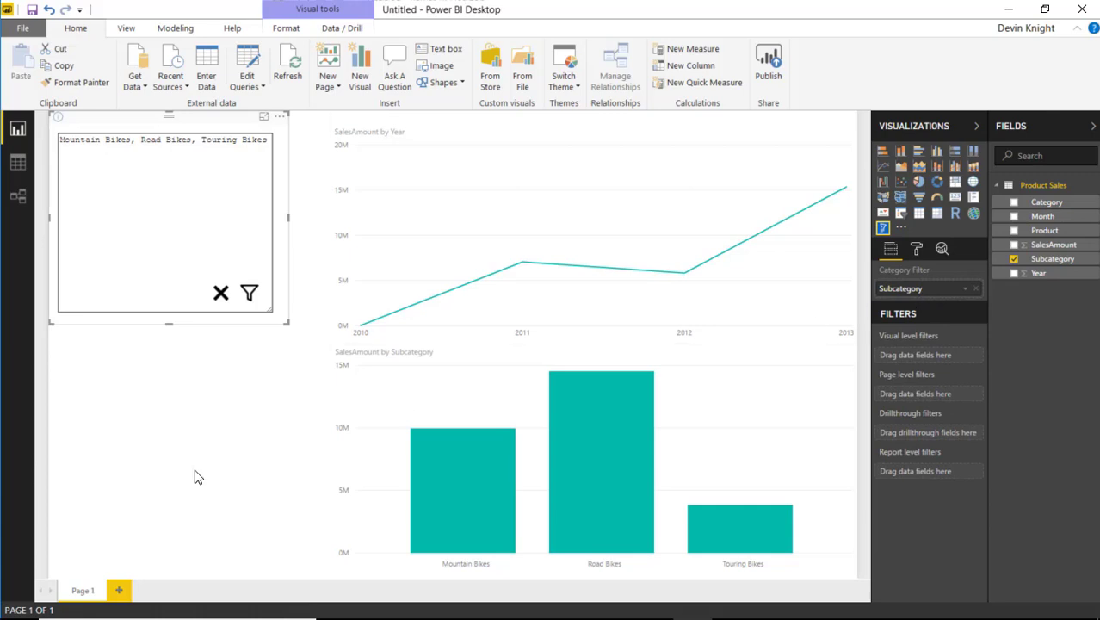